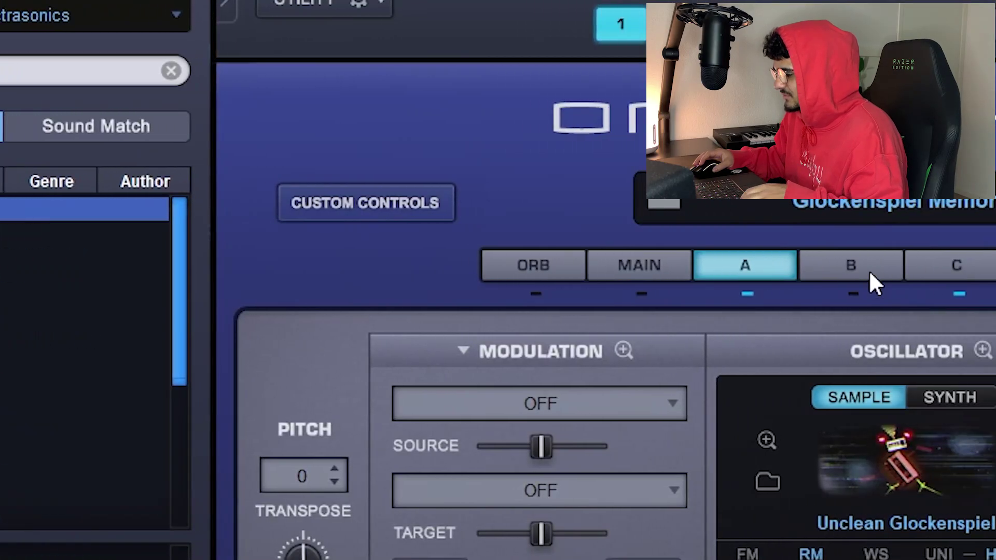
Check the Glockenspiel Memories patch's B and C layers, then play and stop the melody pattern.
left_click(934, 265)
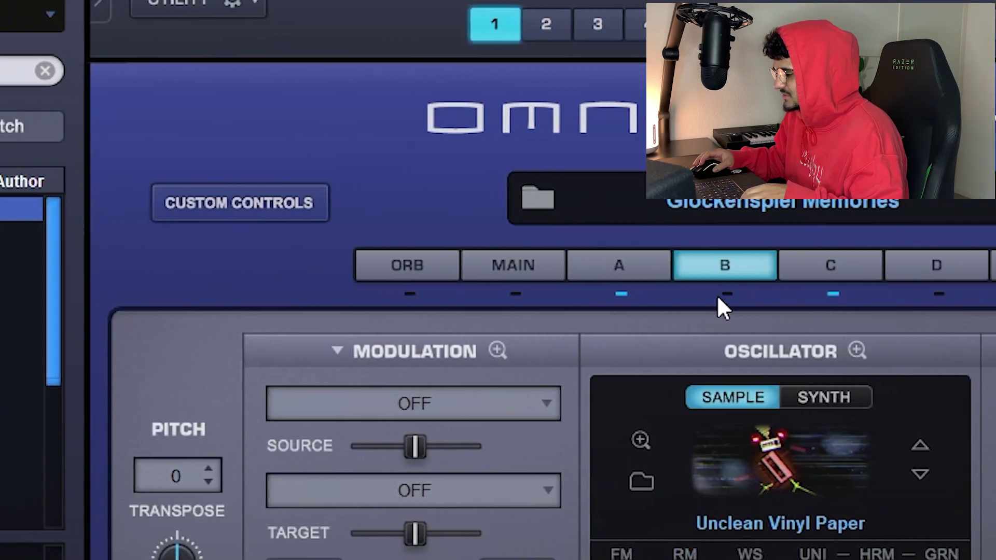
left_click(705, 265)
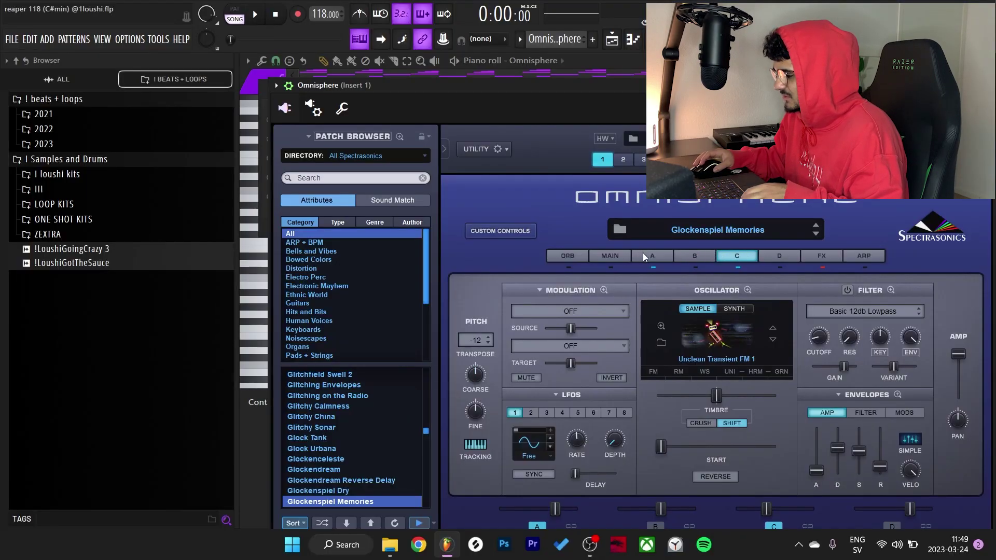
key("Escape")
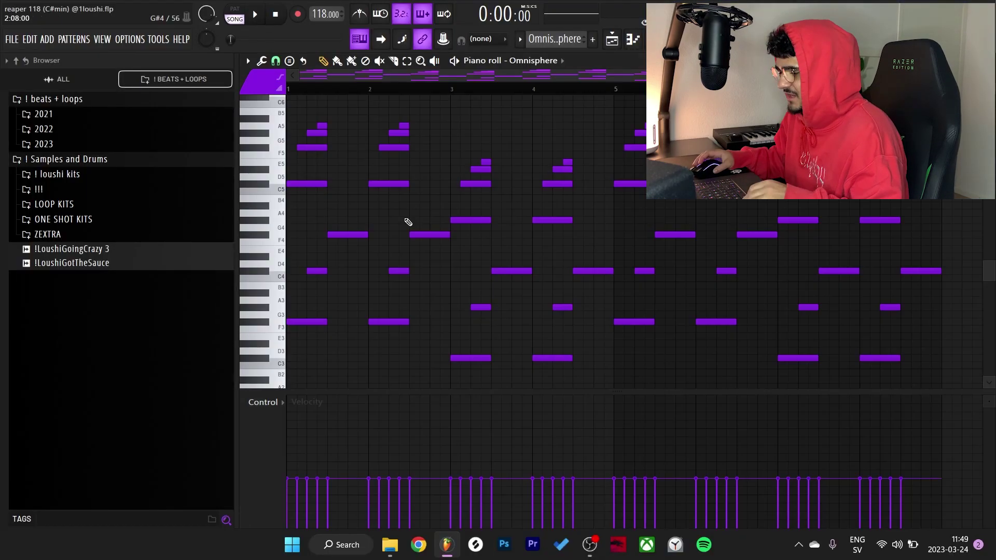
left_click(455, 64)
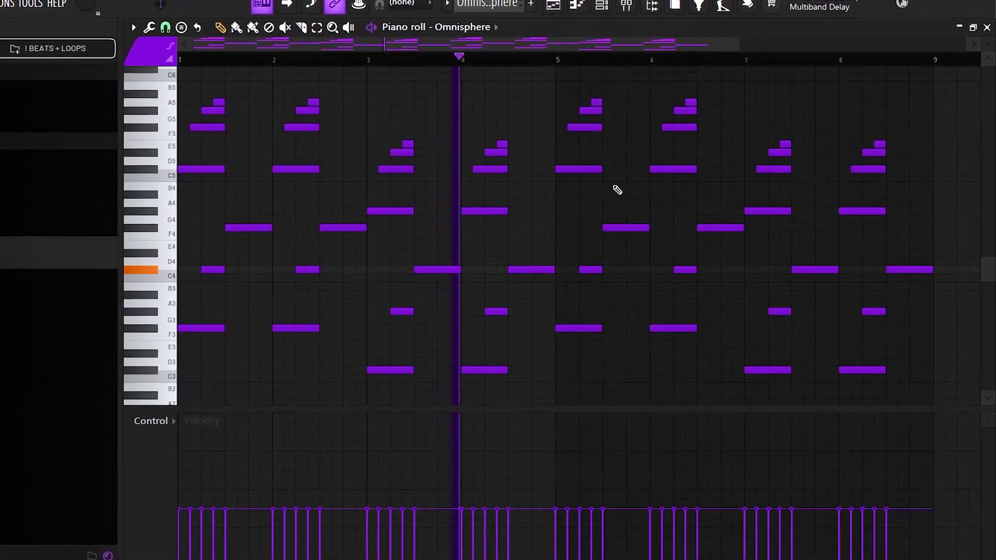
key("space")
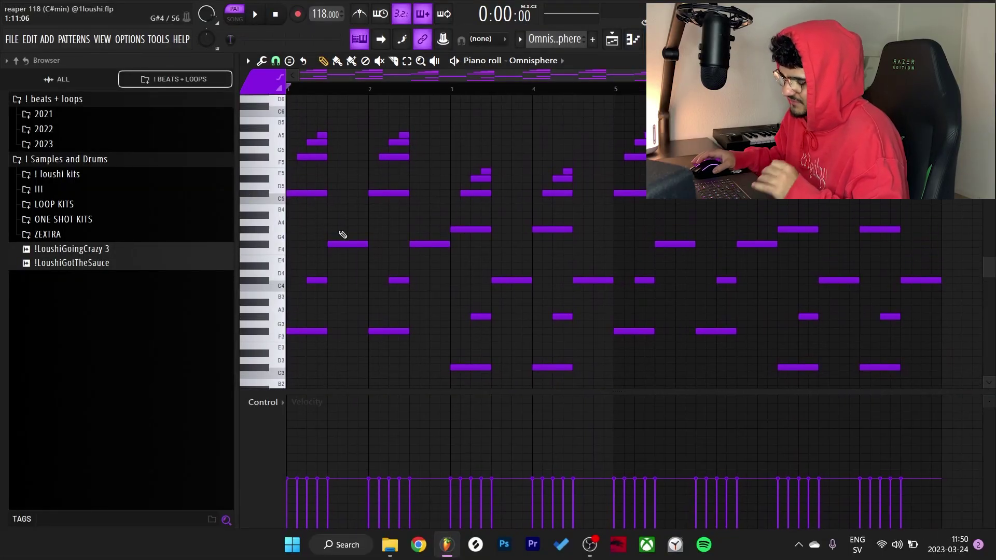
Inspect Insert 1's two parametric EQs, PLATE-140 reverb and TAPE-201 delay, then play the pattern.
key("F9")
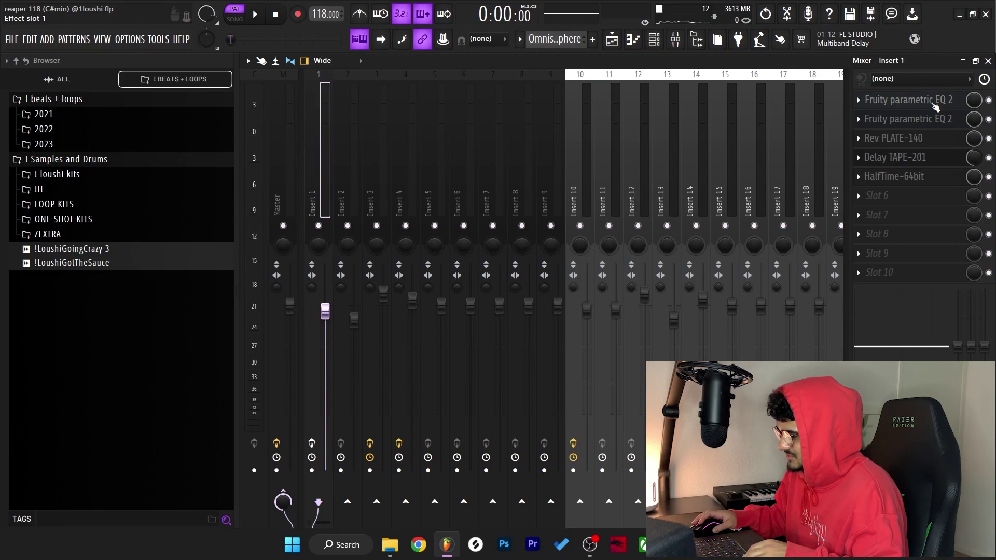
left_click(913, 99)
left_click(934, 119)
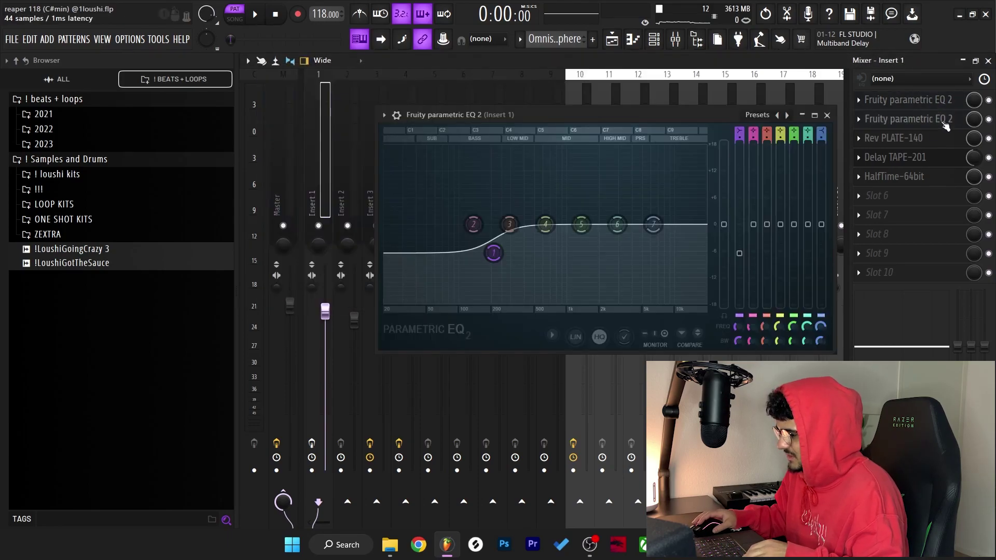
left_click(910, 139)
left_click(895, 158)
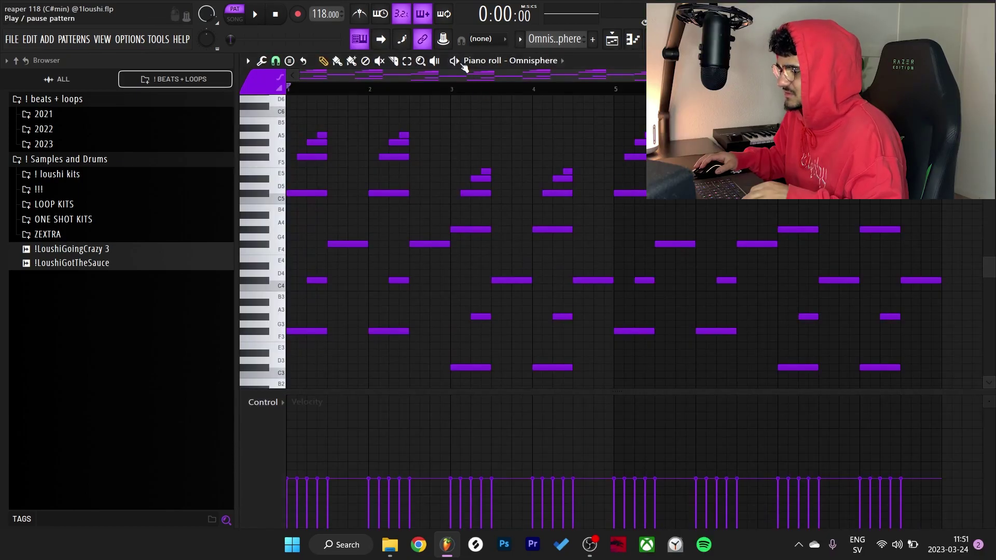
key("space")
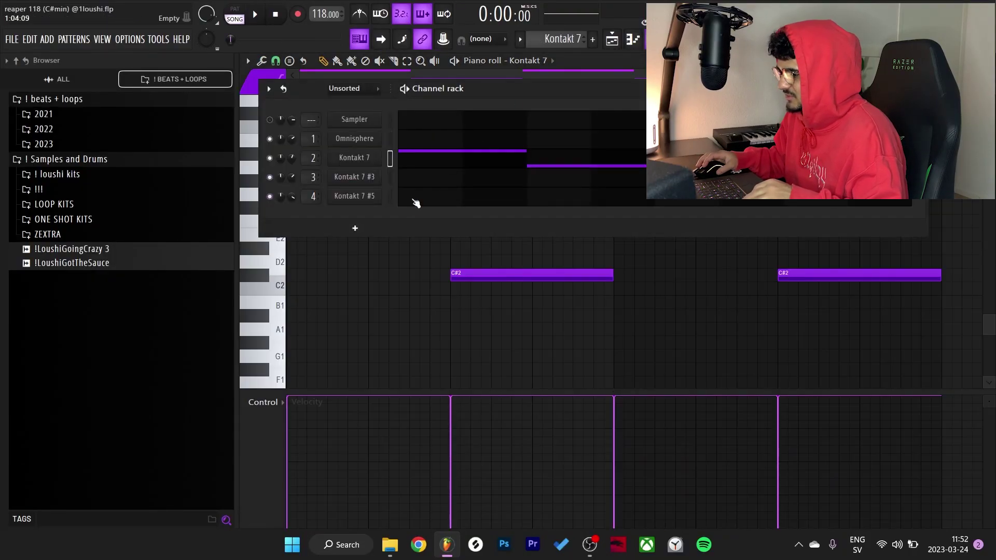
View the Kontakt 7 piano instrument and its notes, then play the piano pattern.
left_click(358, 161)
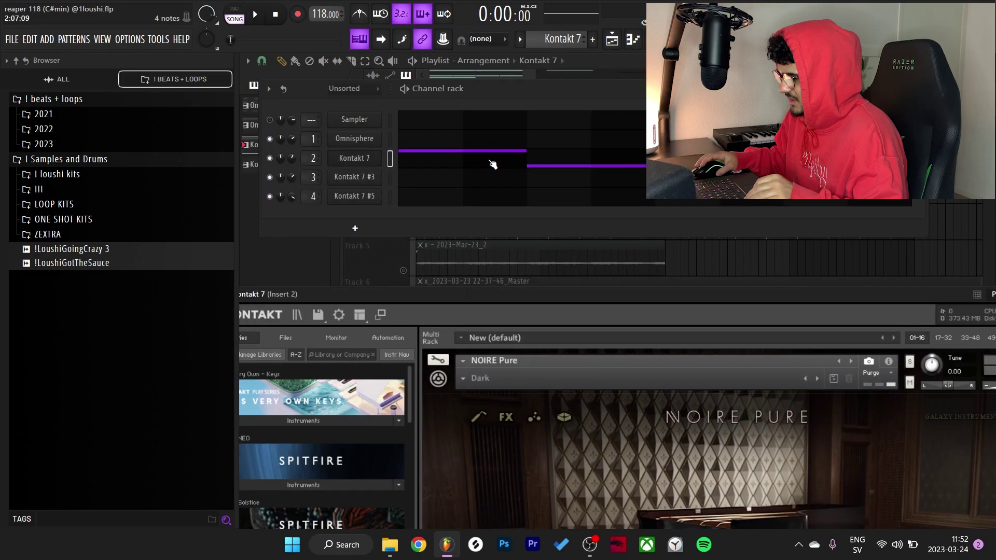
left_click(493, 164)
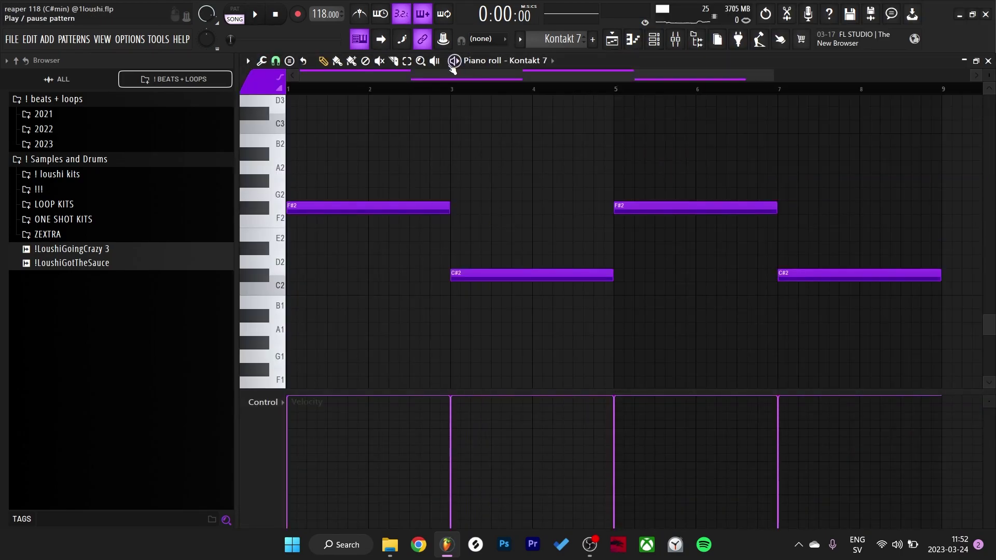
key("space")
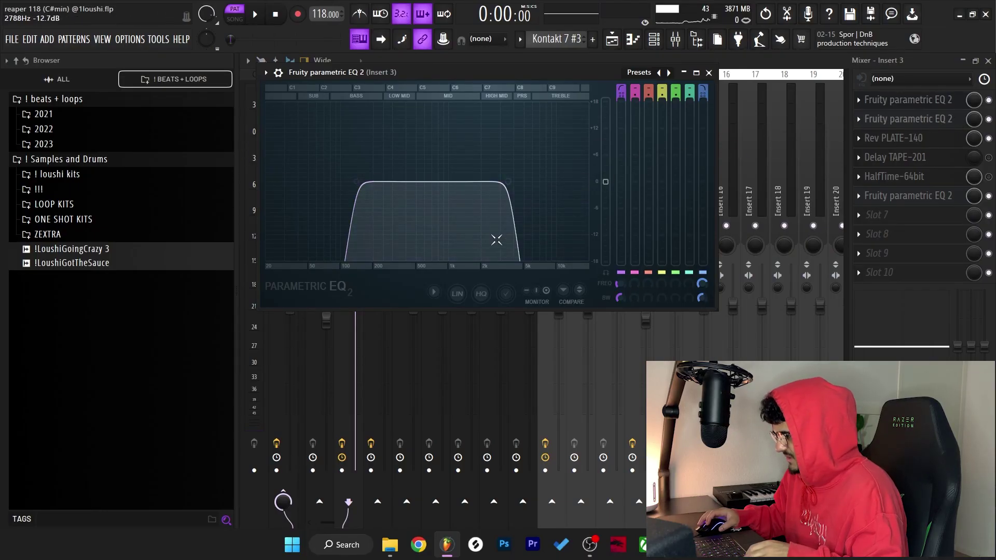
Inspect Insert 3's parametric EQ, PLATE reverb, TAPE delay, HalfTime and final EQ slots.
left_click(914, 120)
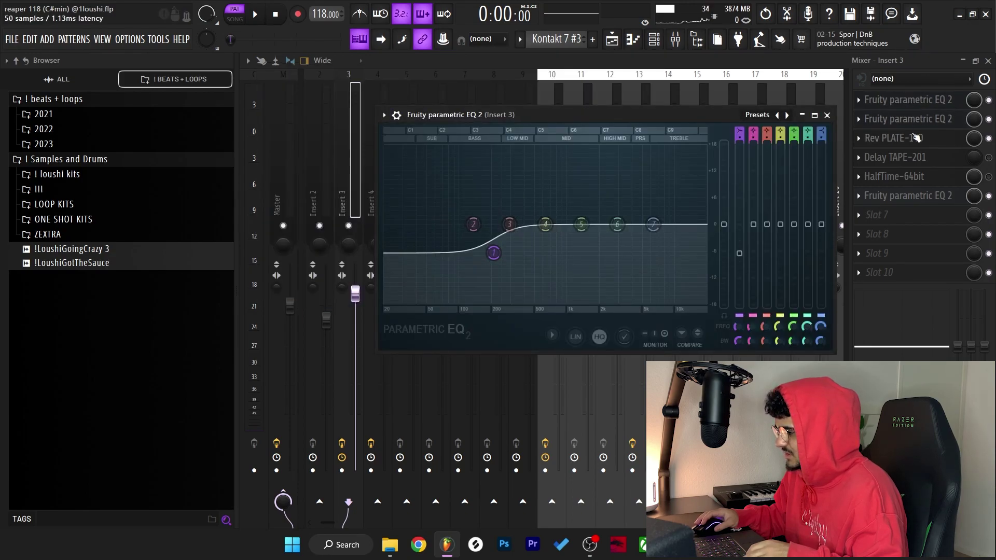
left_click(911, 139)
left_click(906, 158)
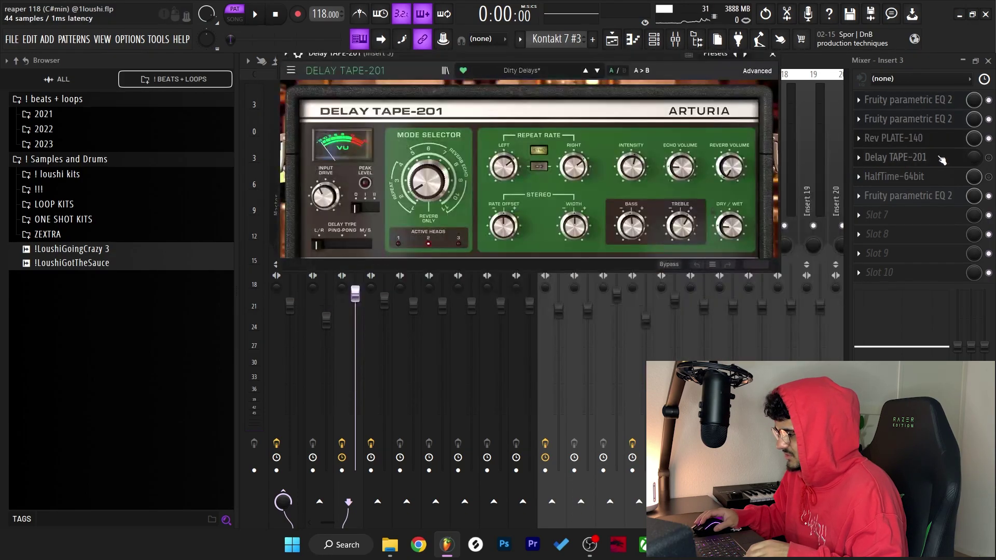
left_click(908, 178)
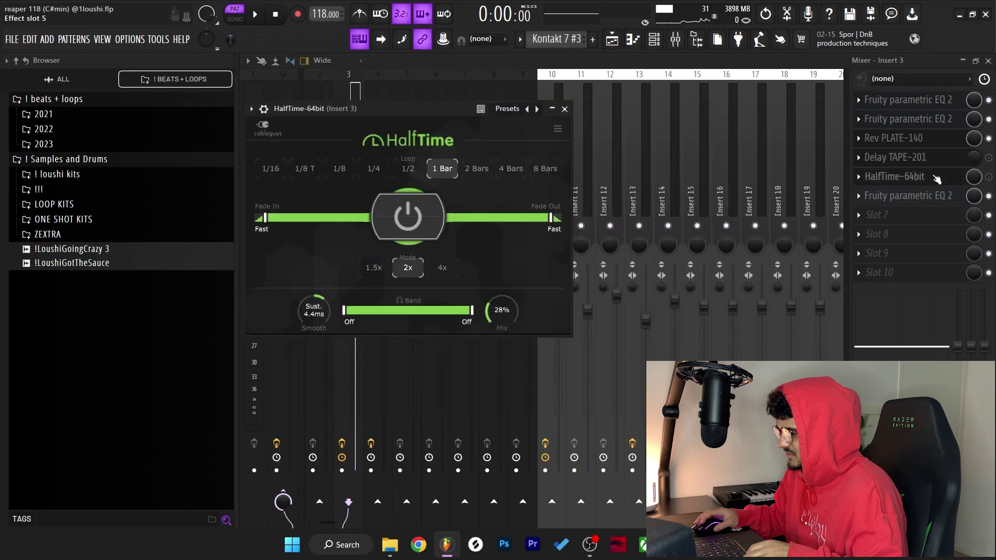
left_click(912, 196)
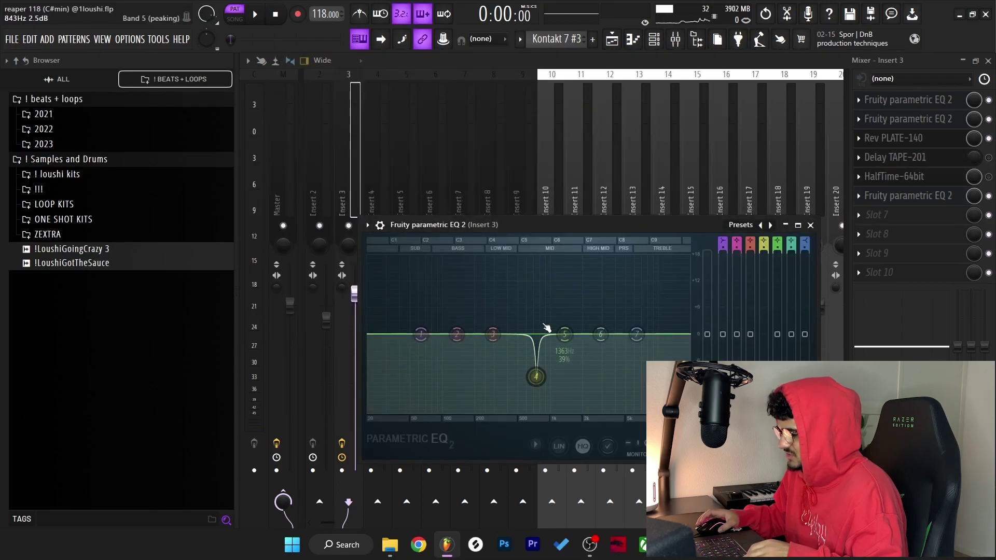
left_click(812, 224)
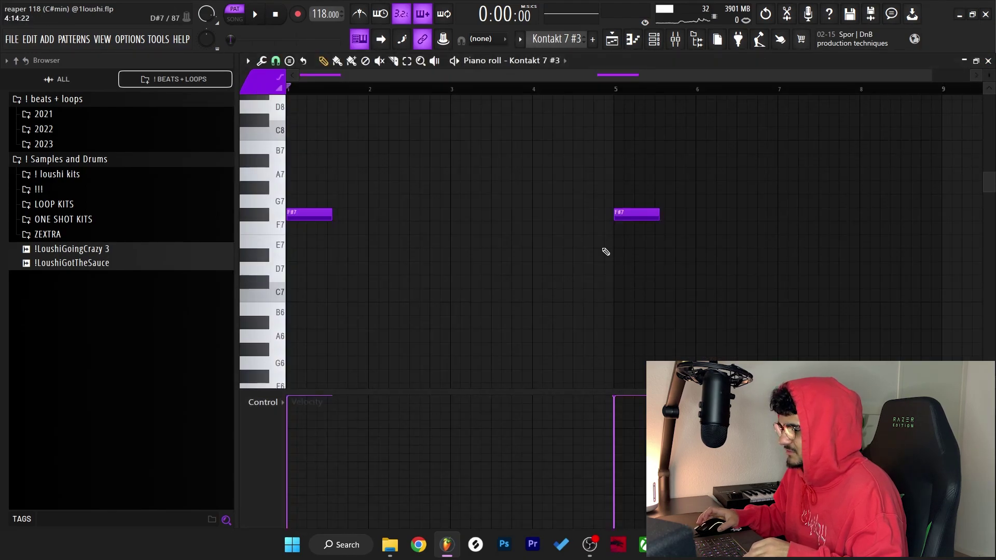
Play and stop the Kontakt 7 #3 pattern with its two F#7 notes.
scroll(452, 207, "up", 3)
scroll(452, 207, "down", 3)
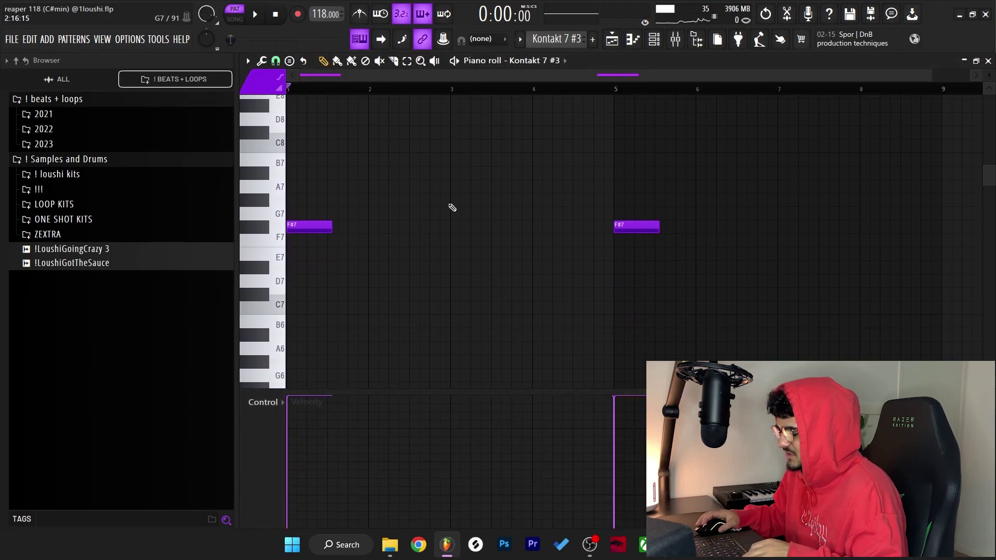
scroll(450, 155, "up", 1)
key("space")
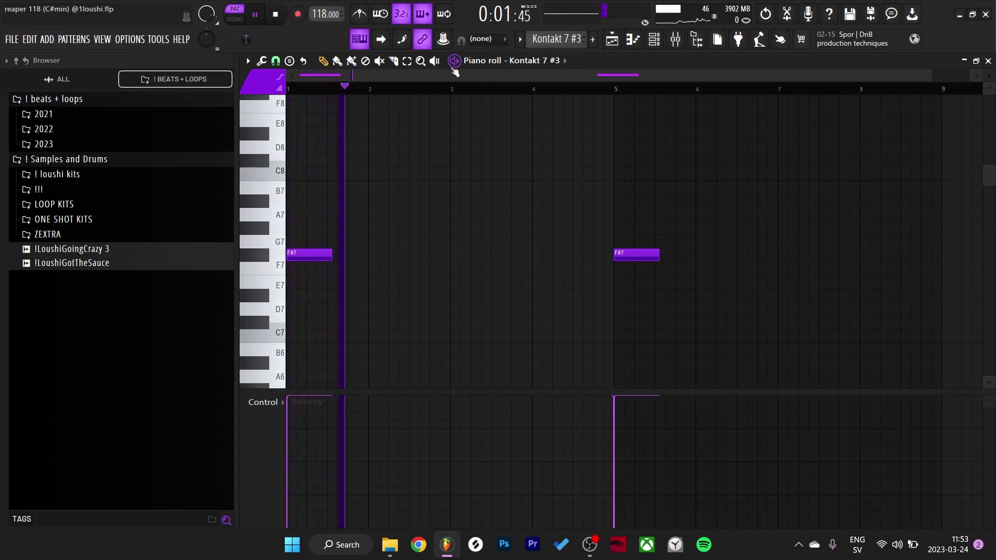
key("space")
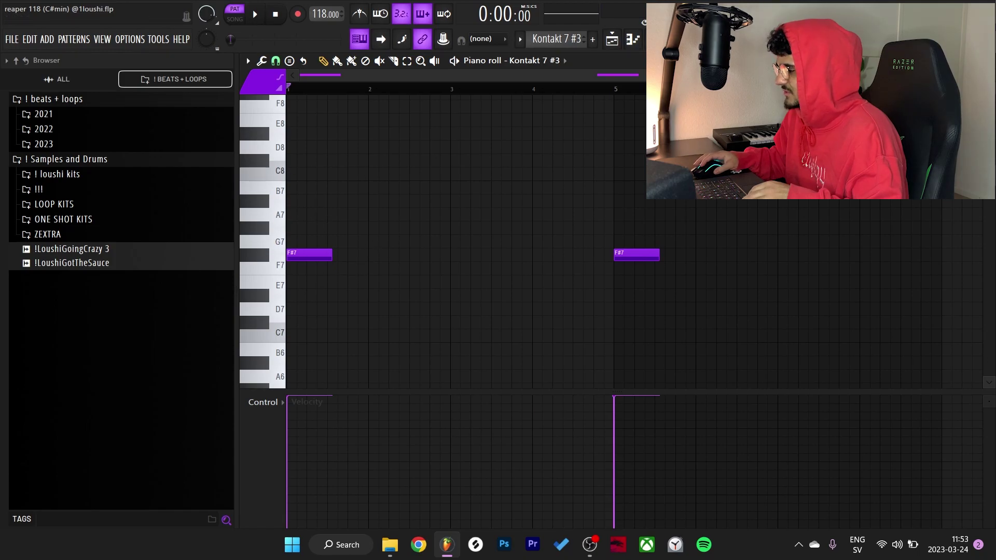
Find the [SQ] takeout - 143bpm perc loop's source file in the browser via its clip settings.
left_click(992, 62)
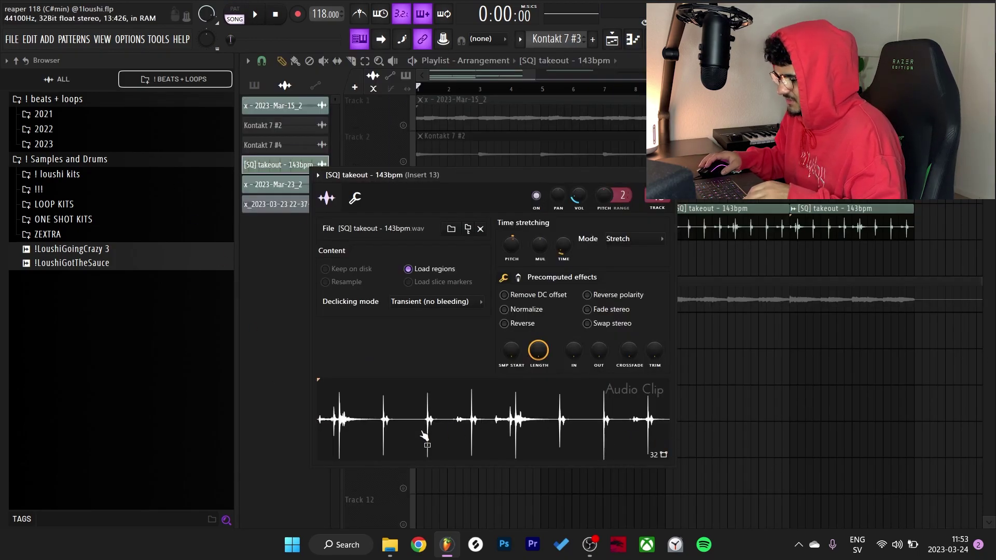
left_click_drag(481, 440, 185, 393)
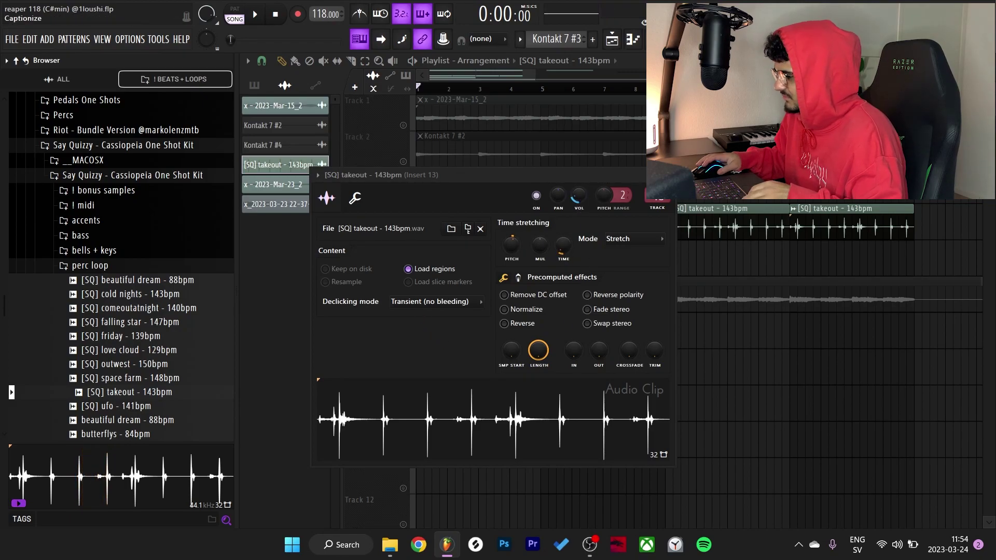
key("Escape")
left_click(254, 84)
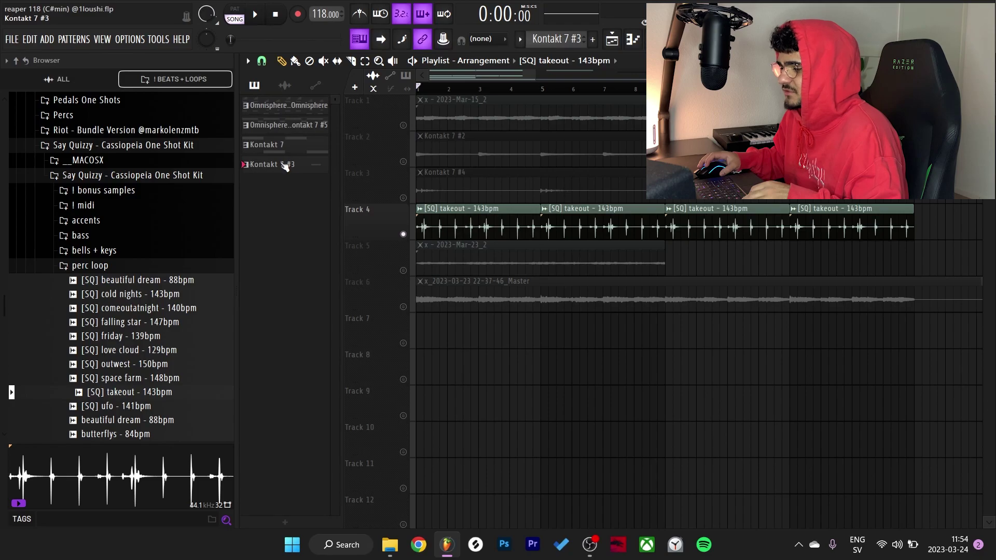
Preview the Kontakt 7 #3 notes and Vocalise 3's B4/A4 notes, then return to the playlist.
left_click(289, 165)
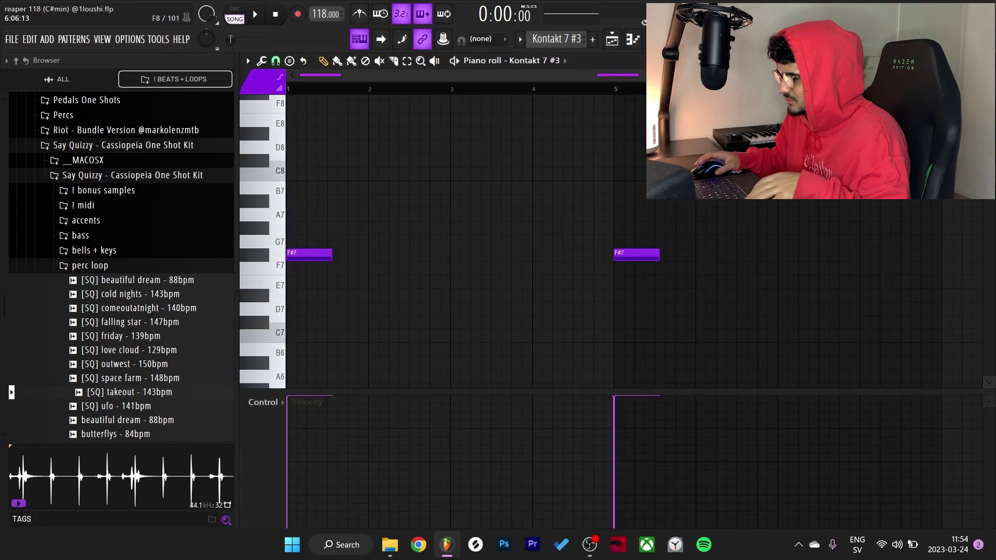
key("Escape")
left_click(303, 129)
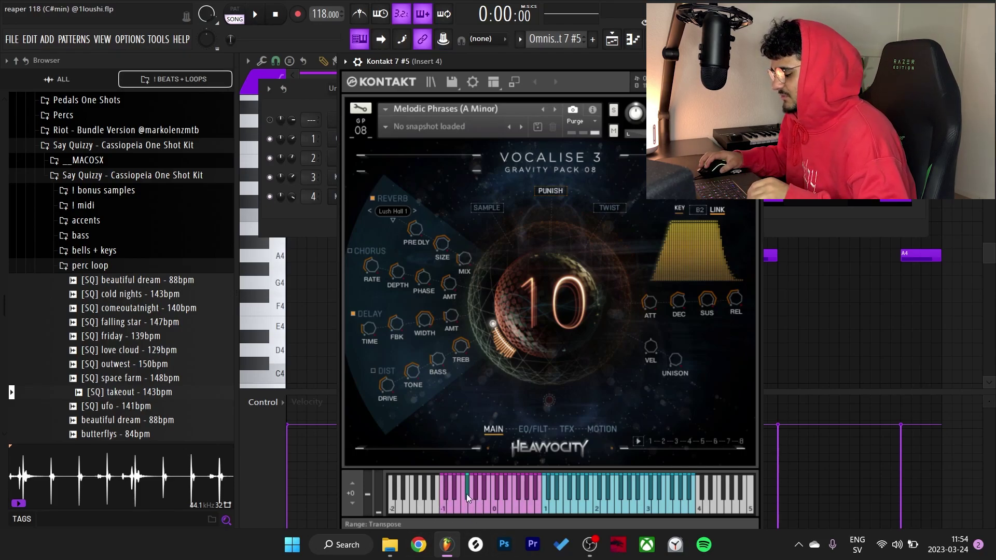
key("Escape")
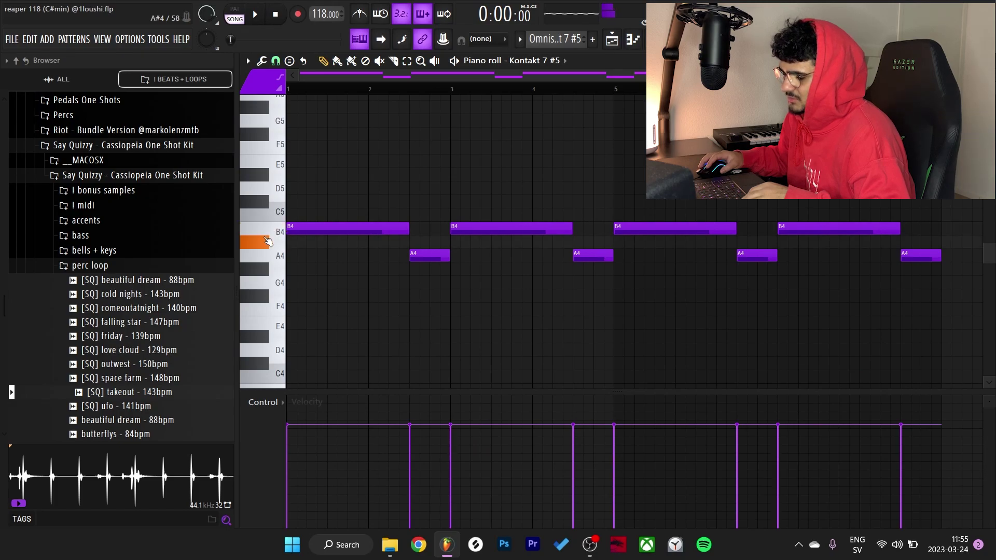
key("F5")
scroll(600, 113, "down", 1)
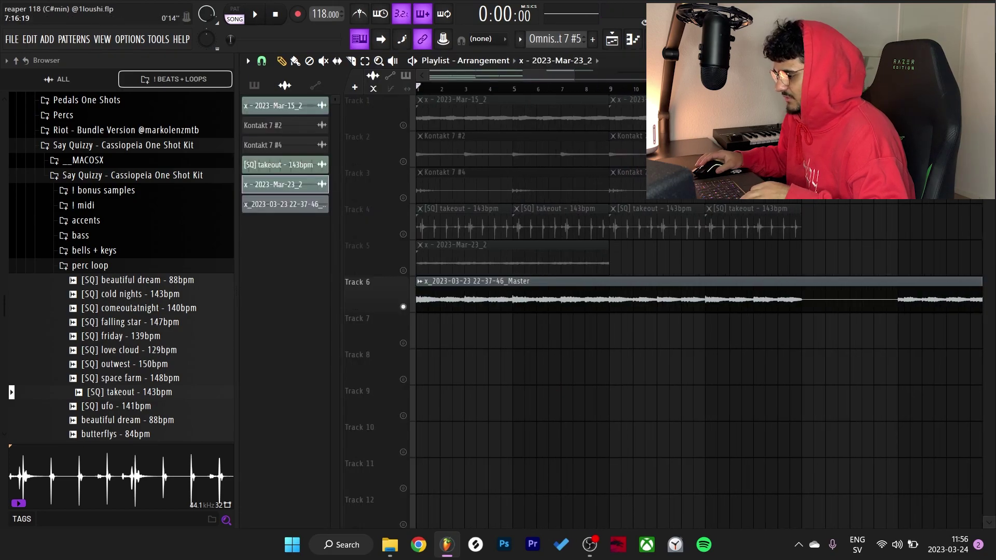
key("space")
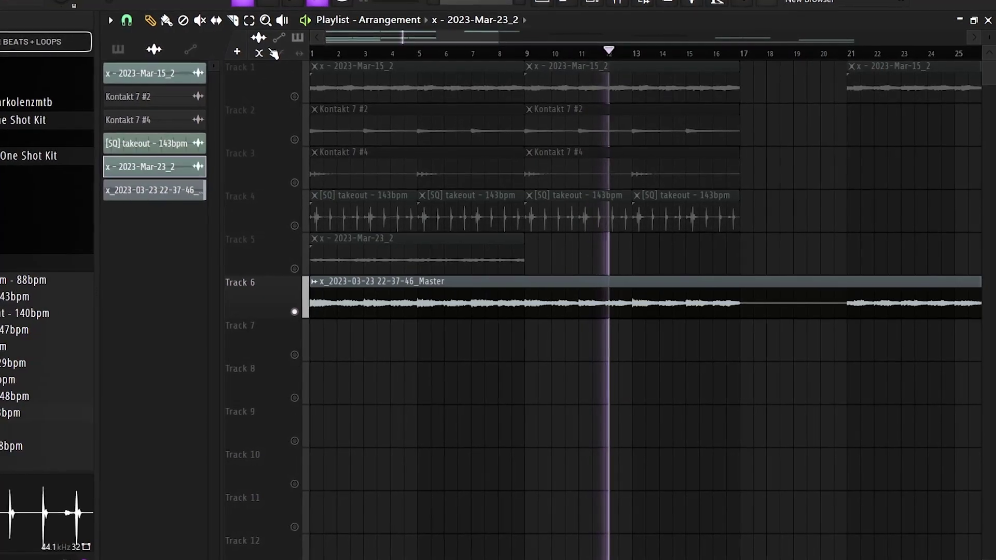
key("space")
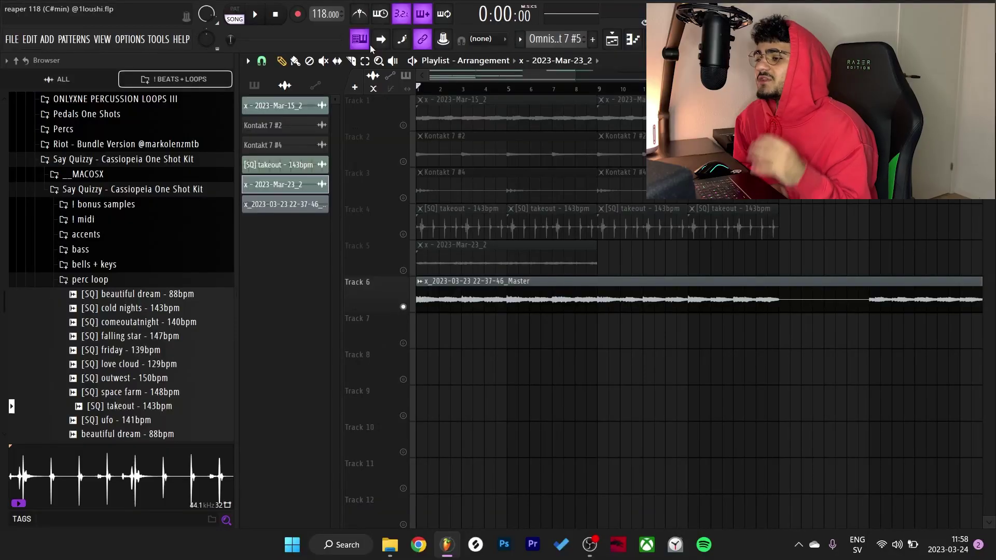